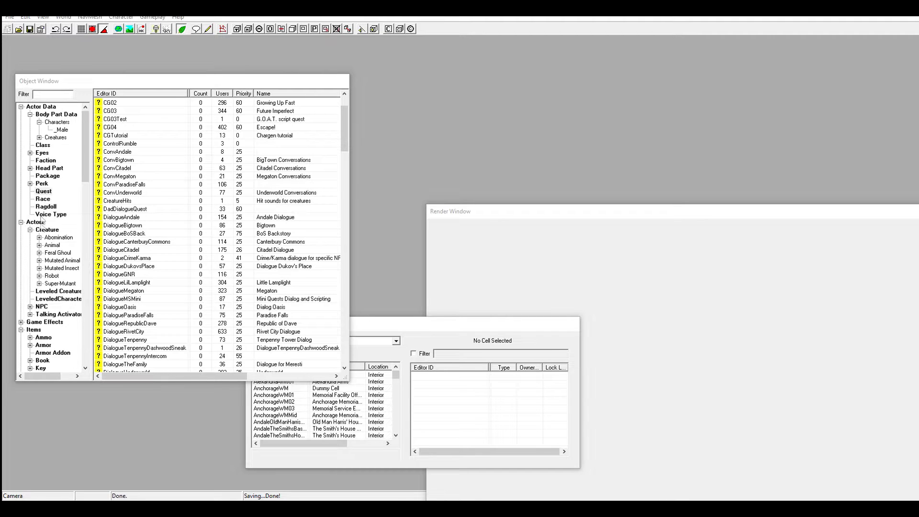
- Create quest aaaRodneyDialog with priority 55 and Start Game Enabled in the Quest list
click(57, 252)
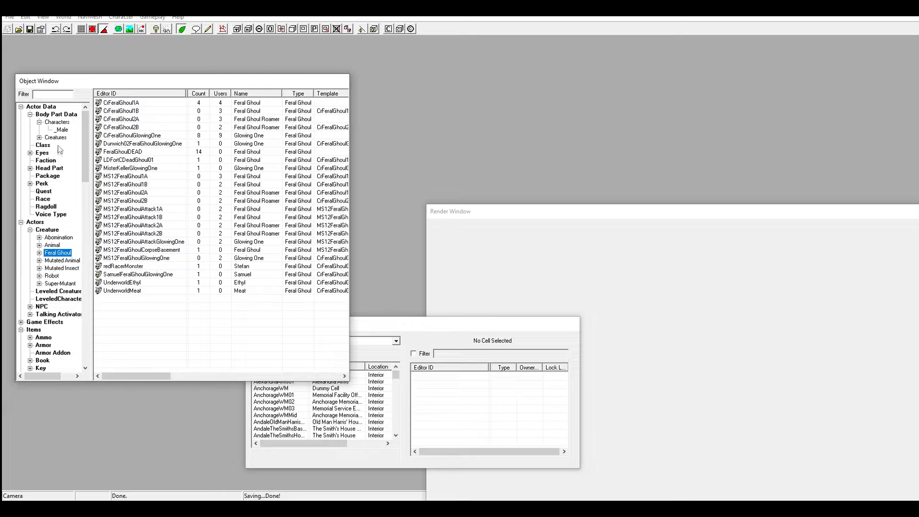
click(43, 191)
right_click(151, 165)
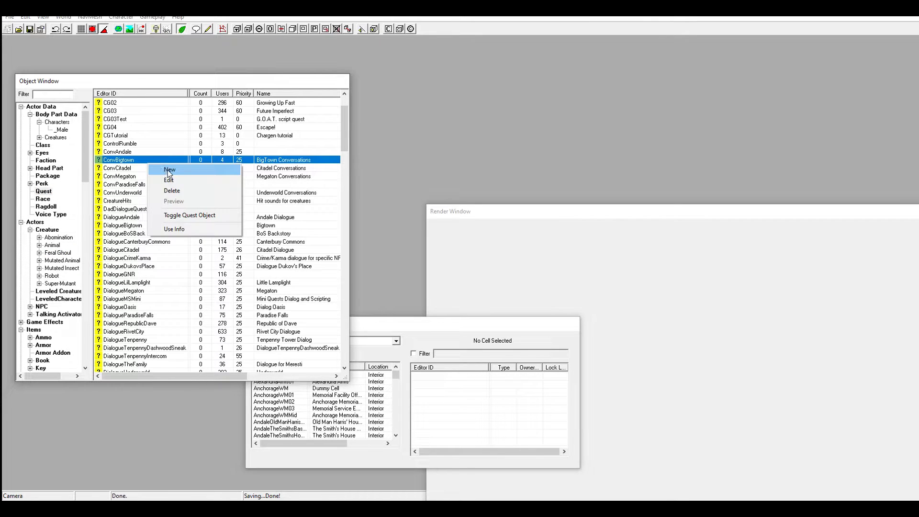
click(167, 172)
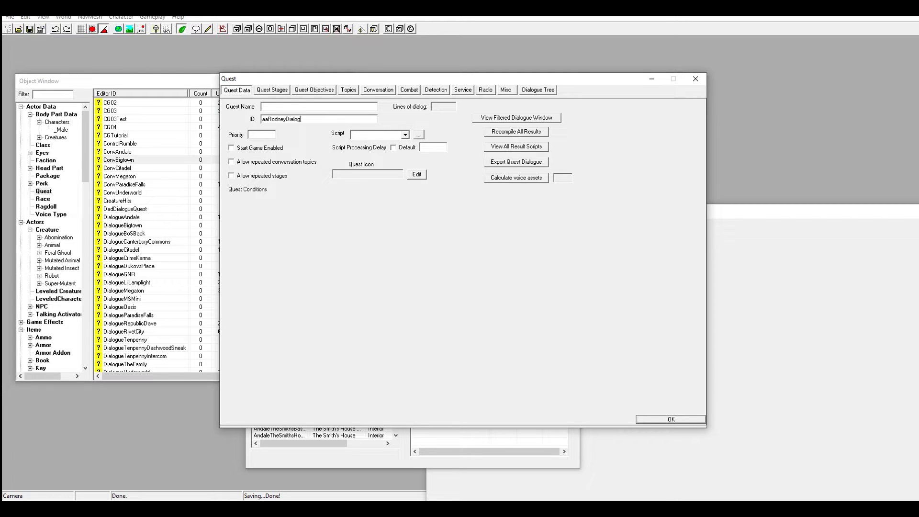
text(a)
click(268, 135)
click(262, 148)
click(669, 422)
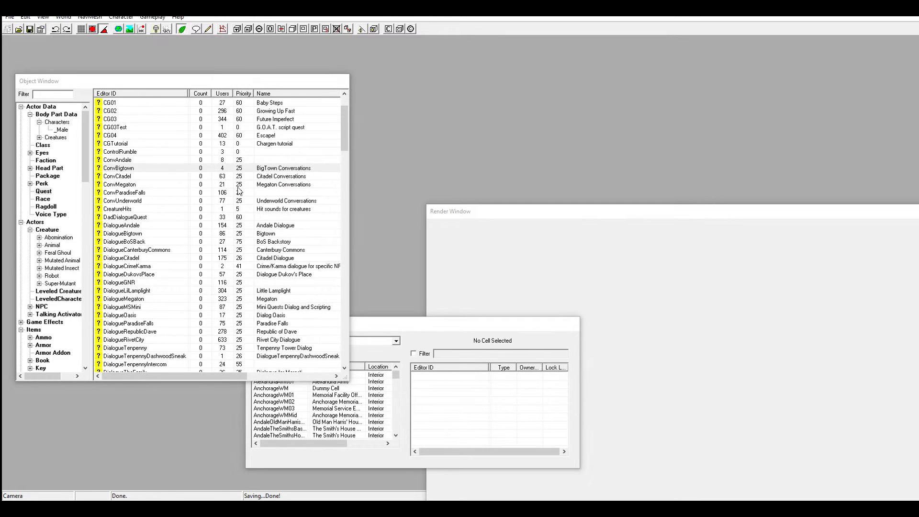
scroll(167, 136, up, 2)
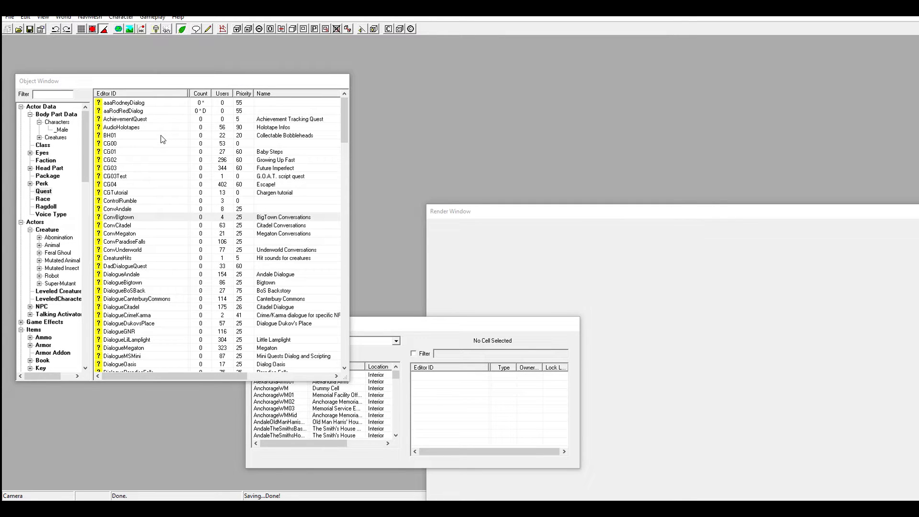
- Open aaaRodneyDialog and add the GREETING topic to its Topics list
click(143, 111)
double_click(143, 103)
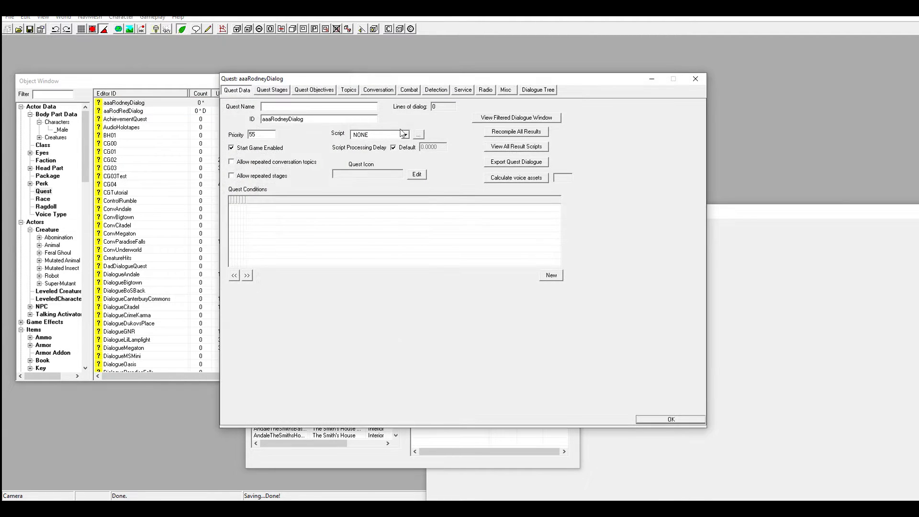
drag(380, 86, 359, 90)
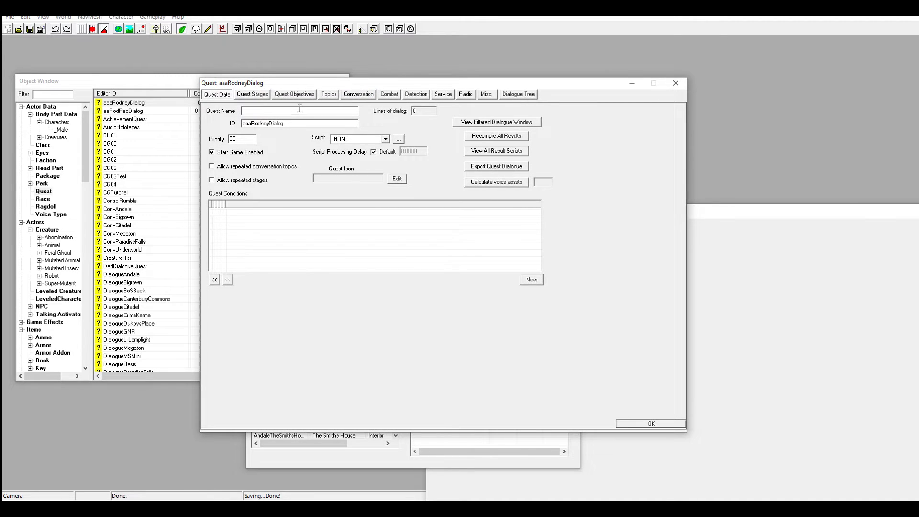
click(329, 95)
right_click(284, 165)
click(303, 167)
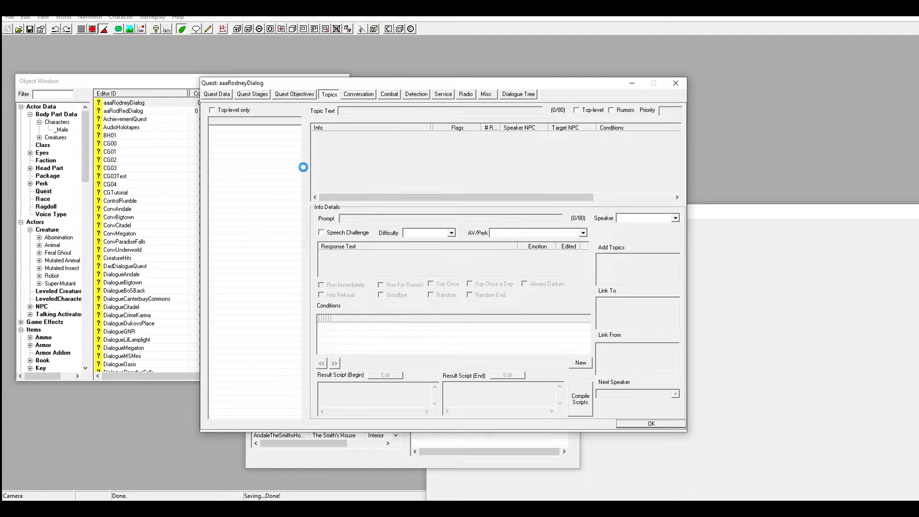
click(433, 210)
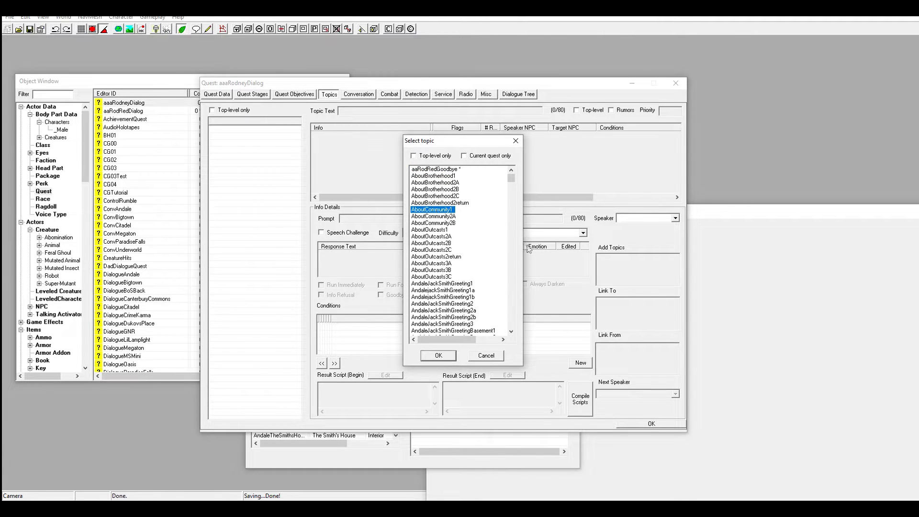
text(gr)
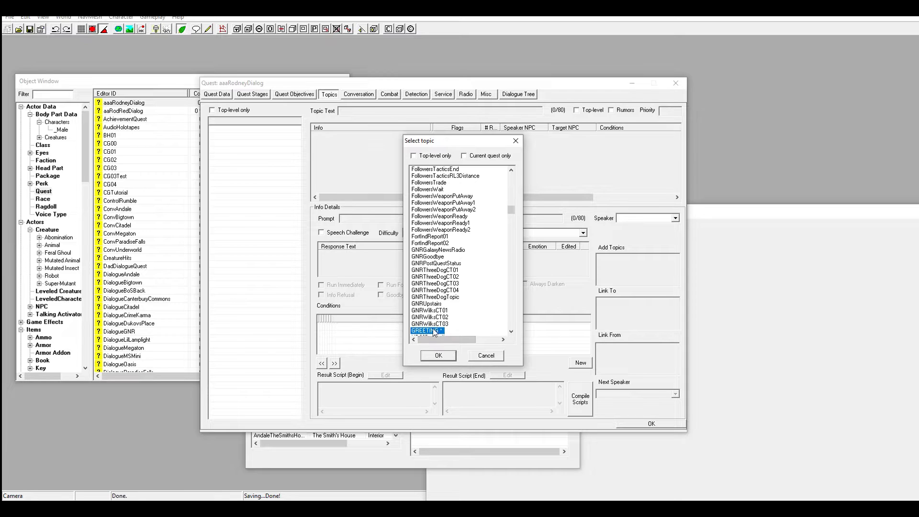
click(447, 357)
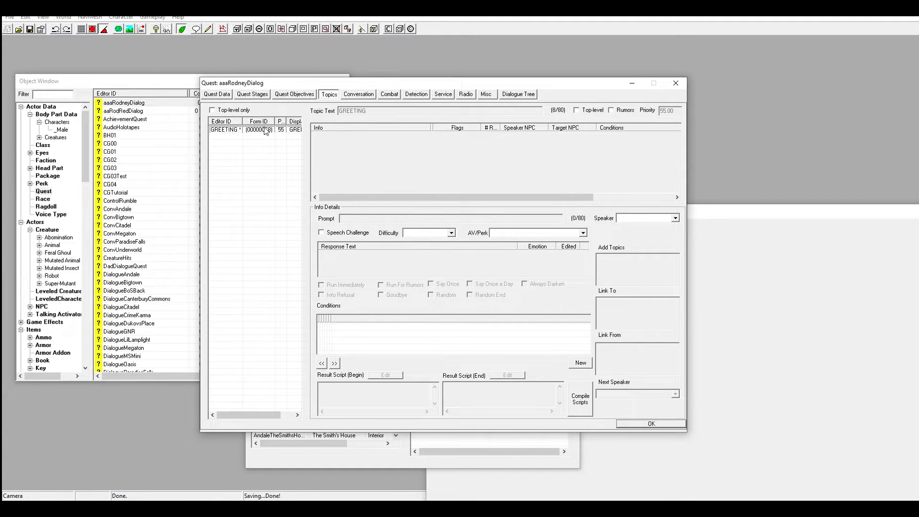
click(271, 133)
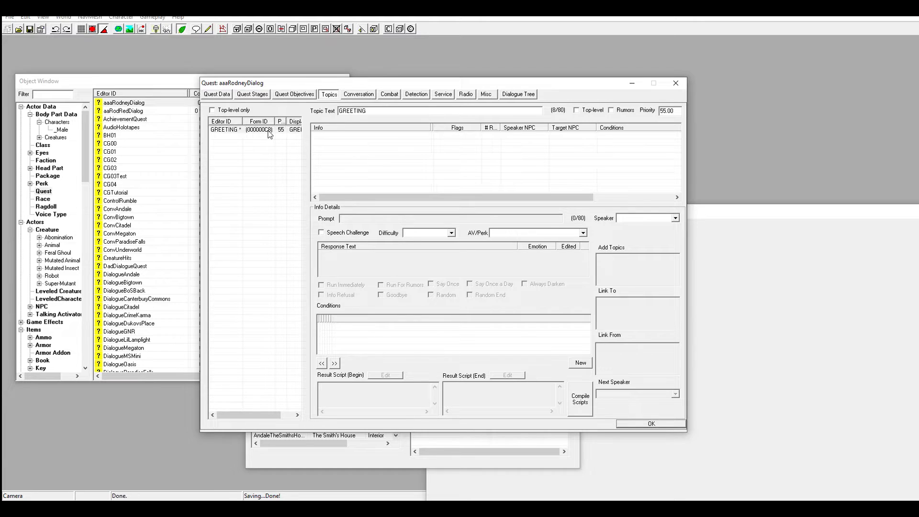
- Add a GREETING response "What's up" with Happy emotion at value 80
right_click(378, 144)
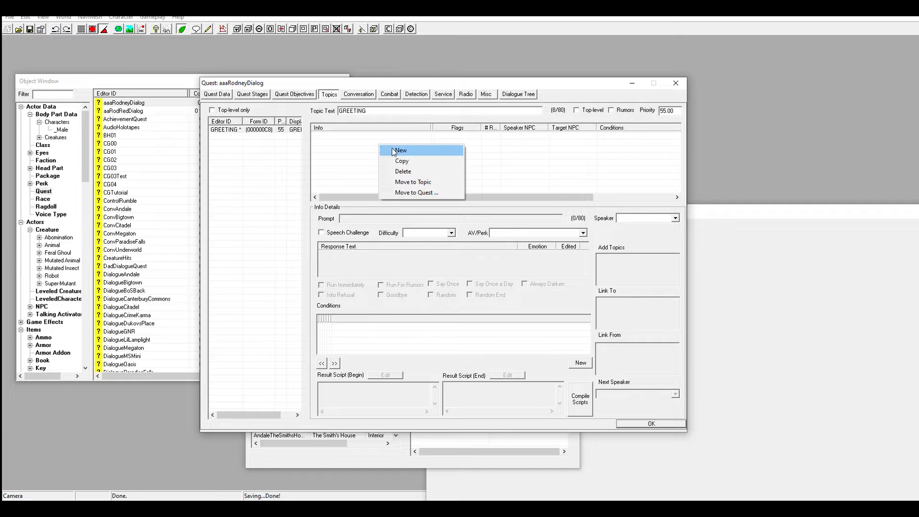
click(391, 149)
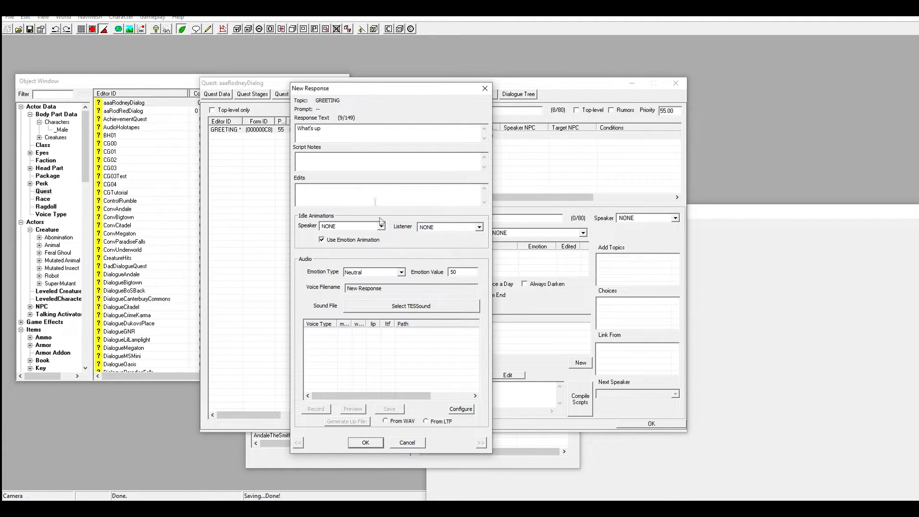
click(375, 277)
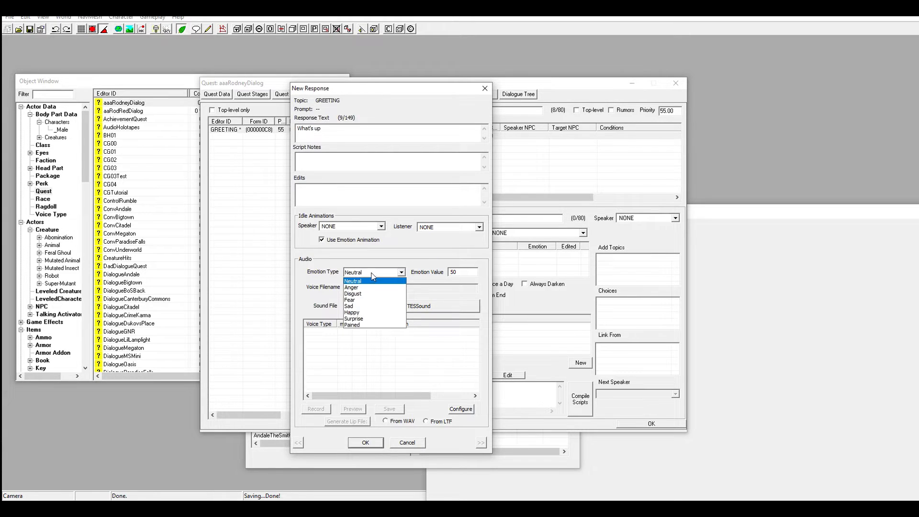
click(373, 312)
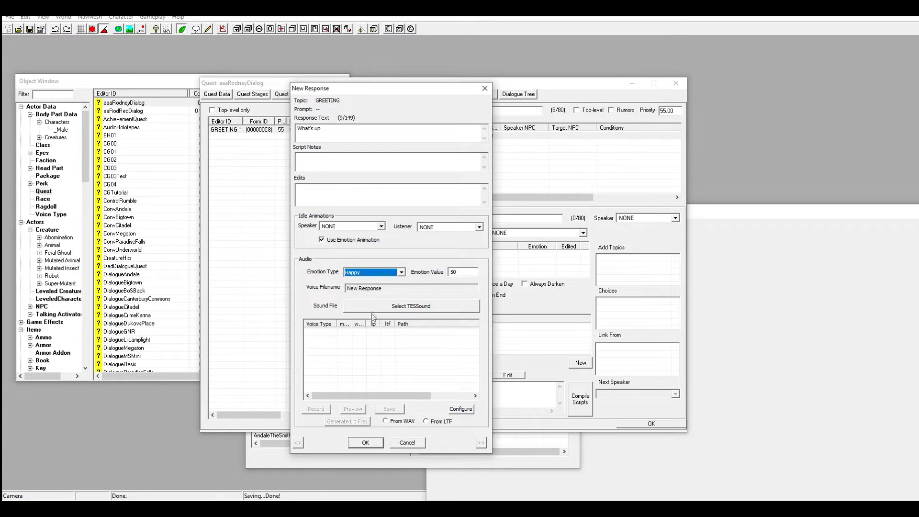
click(460, 269)
double_click(450, 273)
click(457, 273)
drag(462, 272, 448, 271)
text(80)
click(357, 441)
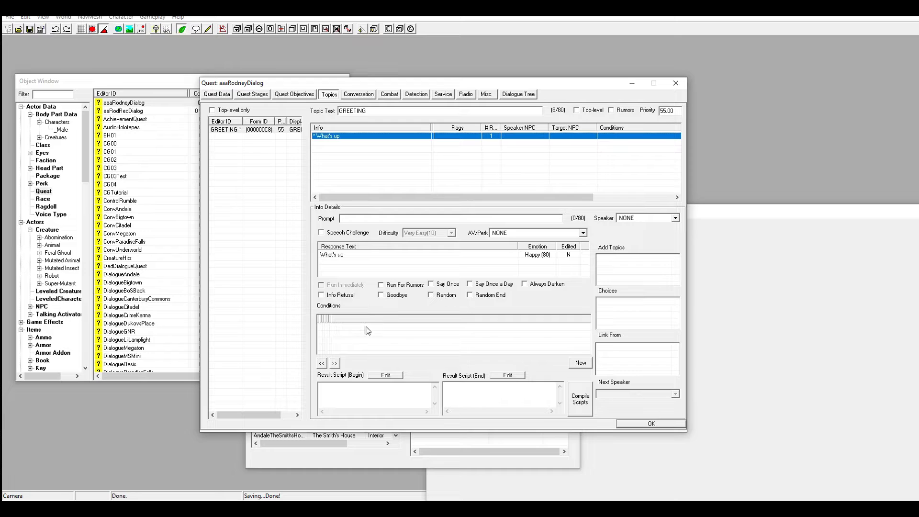
- Add a GetIsID aaRodRed == 1 condition to the What's up response
right_click(392, 337)
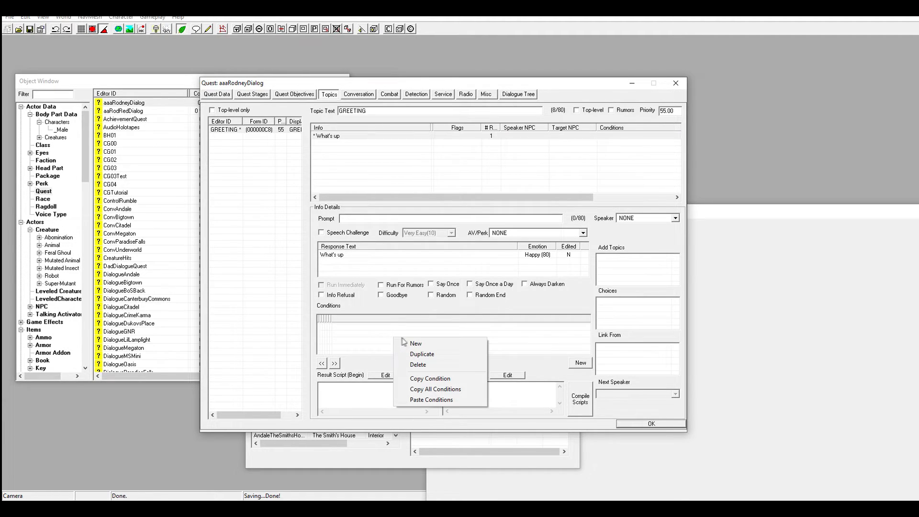
click(404, 342)
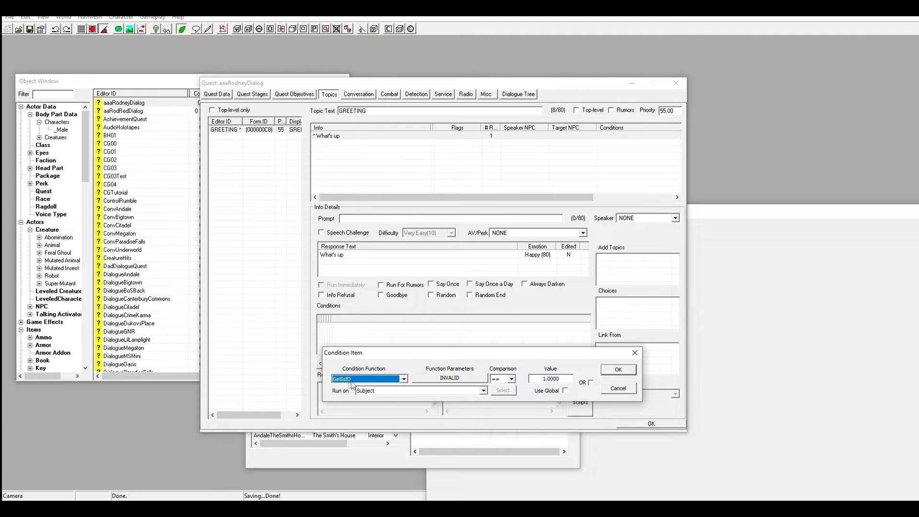
click(445, 380)
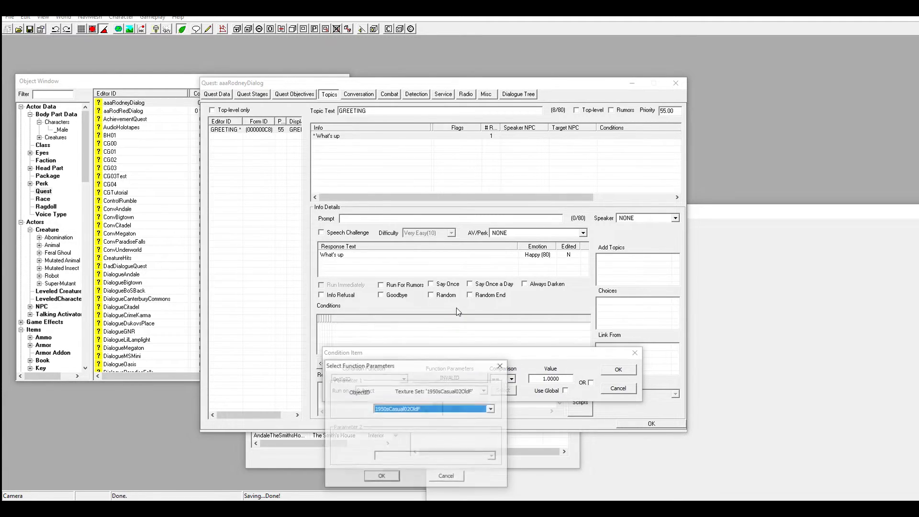
click(432, 409)
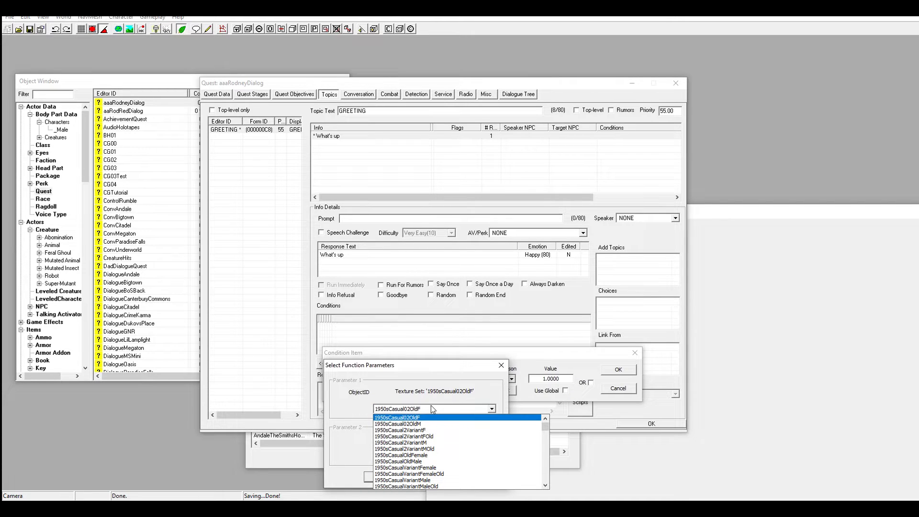
text(aaRodRed)
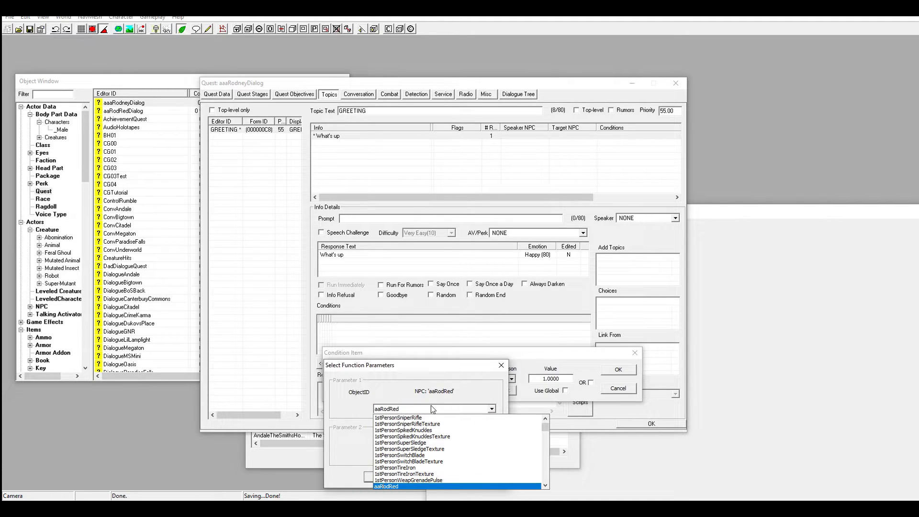
click(455, 486)
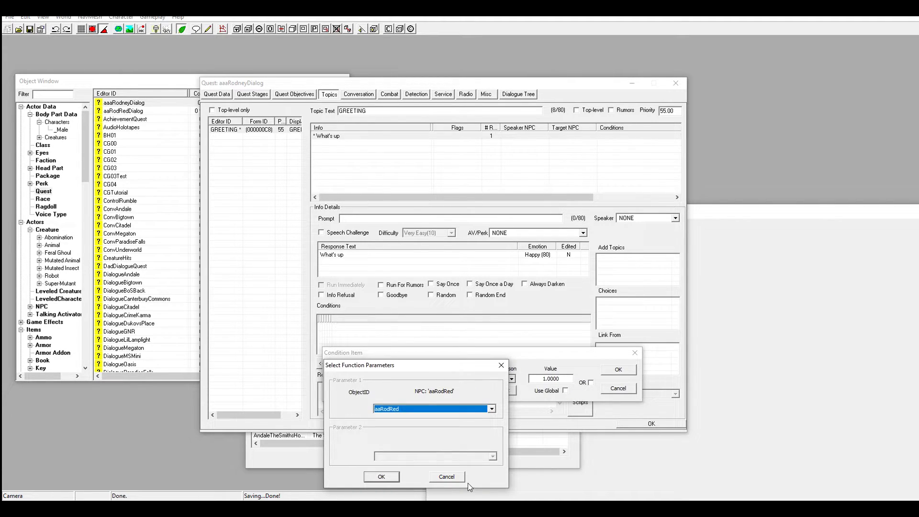
click(390, 477)
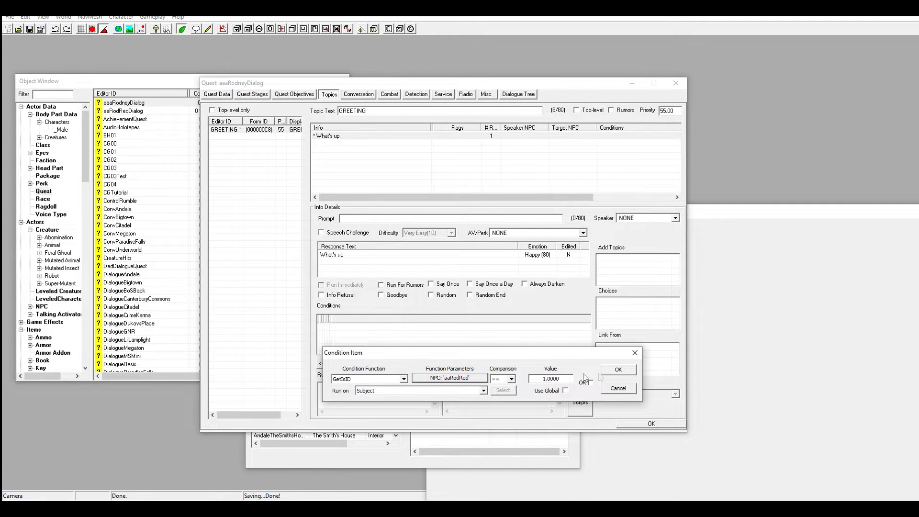
click(618, 370)
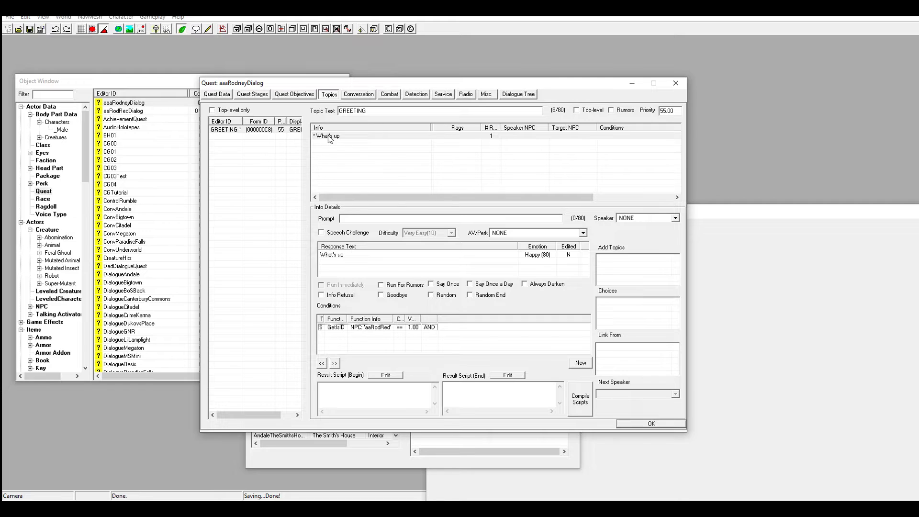
- Add a second greeting response "How's it going ?" with the default Neutral emotion
right_click(352, 167)
click(374, 173)
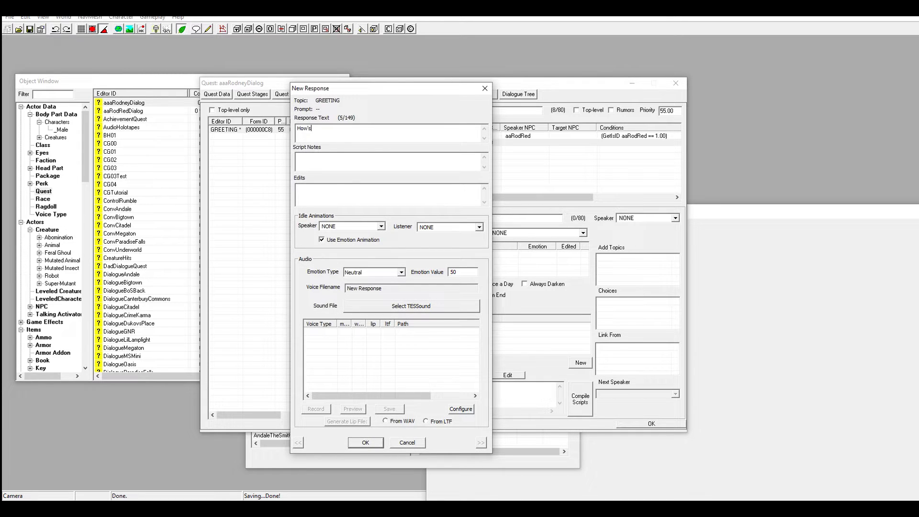
text(How's it going ?)
click(375, 444)
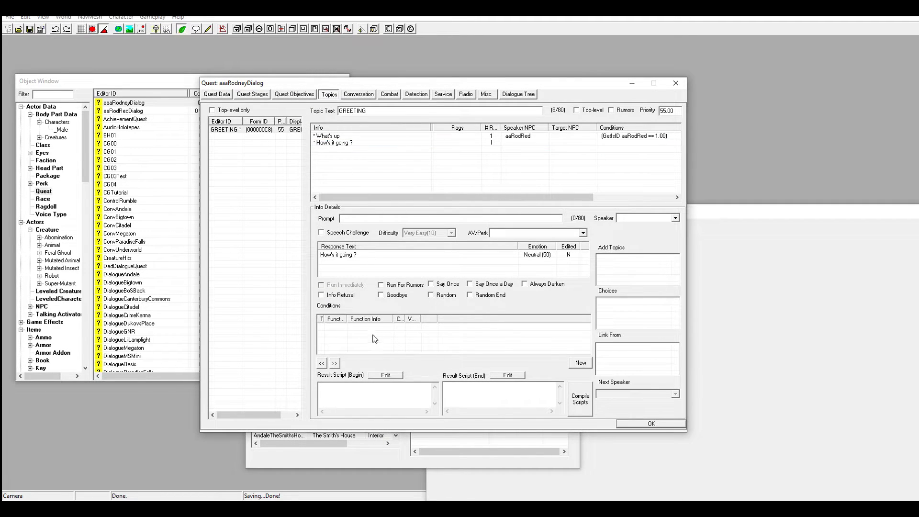
- Copy the GetIsID aaRodRed condition from What's up and paste it onto How's it going ?
right_click(362, 334)
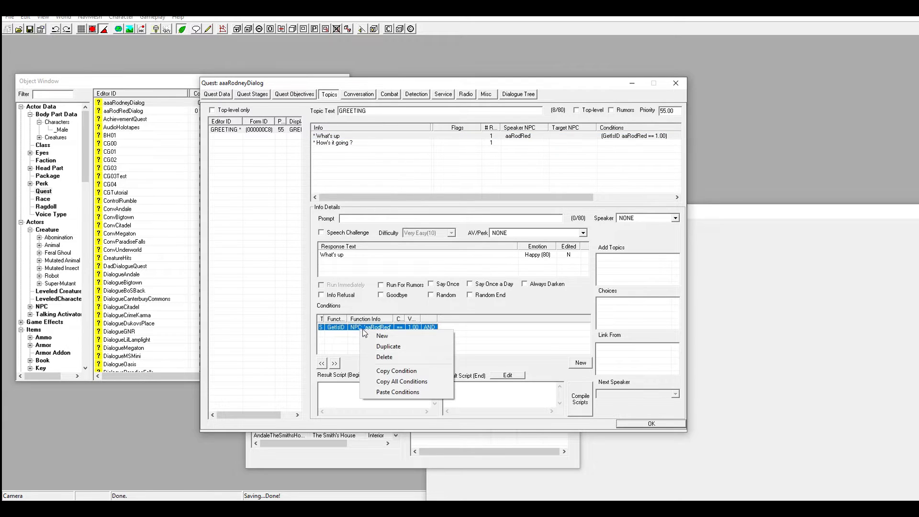
click(395, 373)
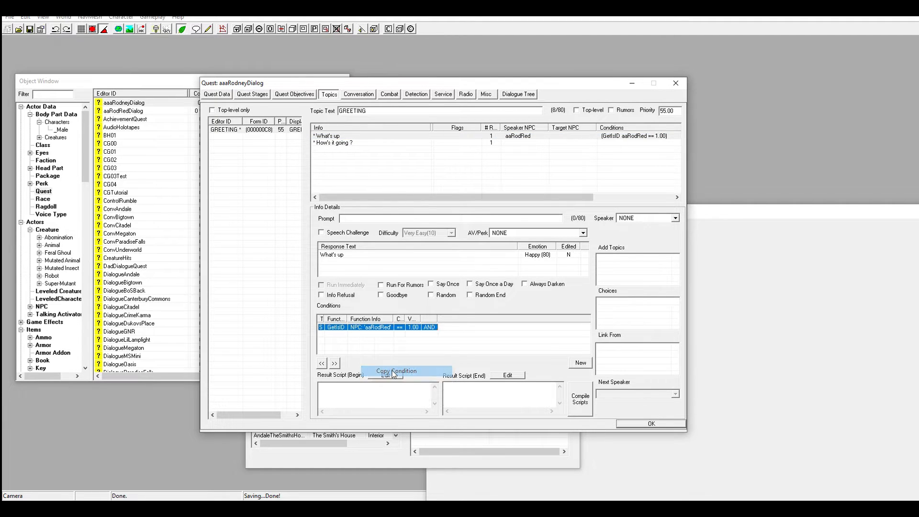
click(335, 143)
right_click(377, 333)
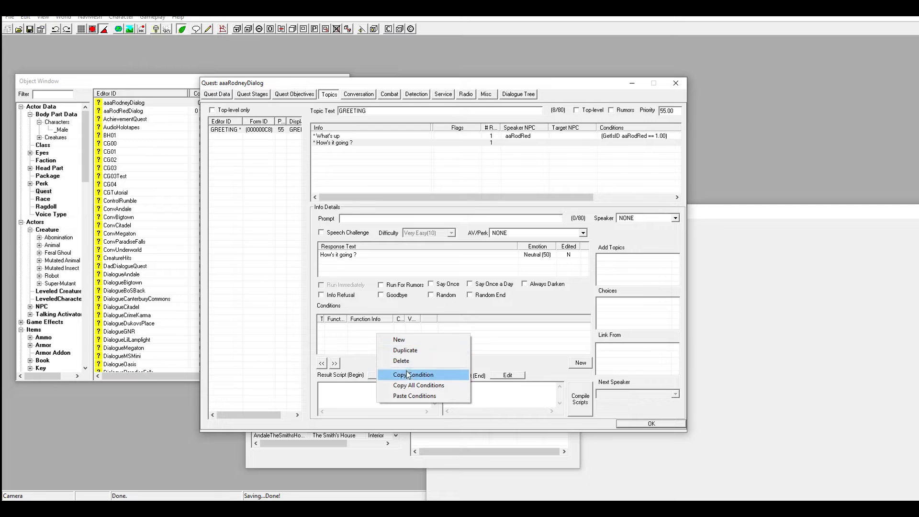
click(415, 396)
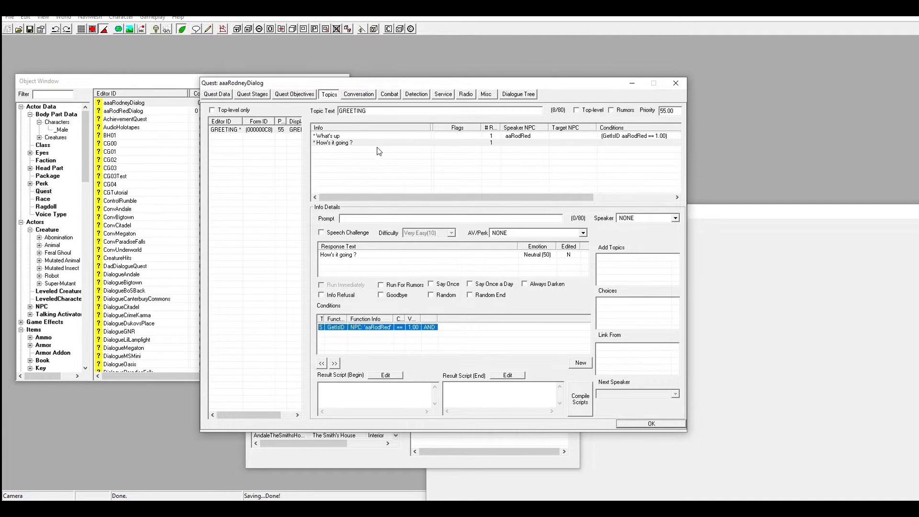
click(342, 136)
click(343, 142)
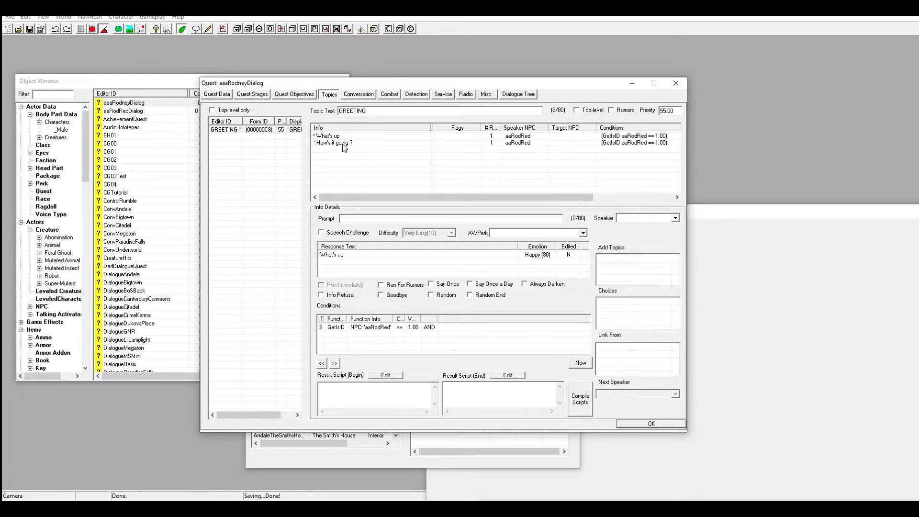
- Flag both How's it going ? and What's up as Random responses
click(443, 298)
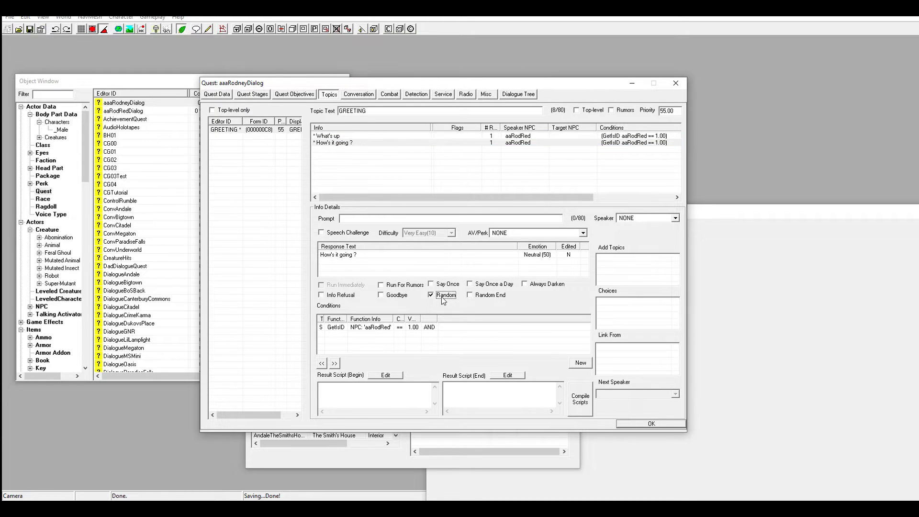
click(337, 137)
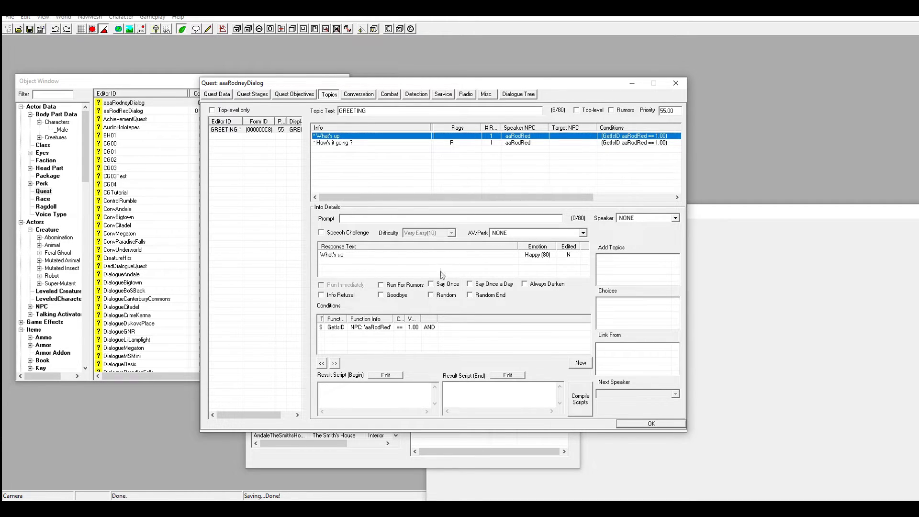
click(441, 295)
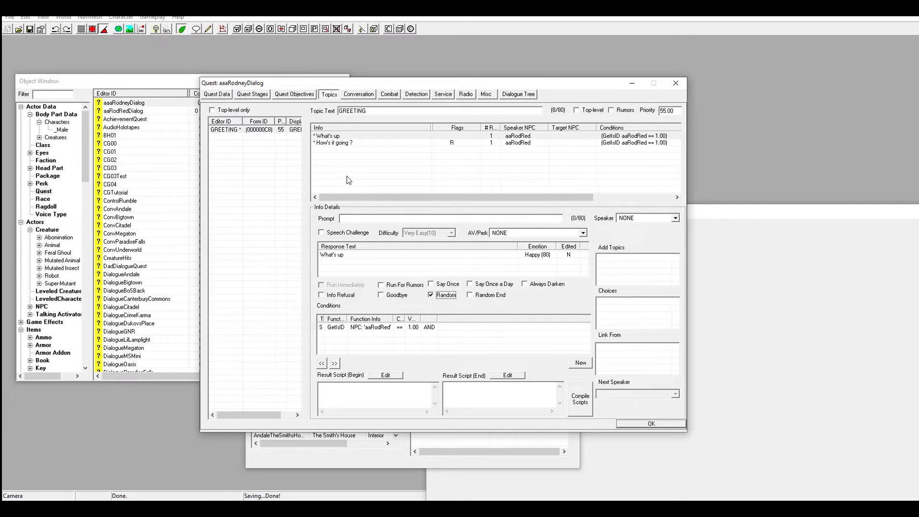
- Add the aaRodRedGoodbye topic to the quest's Topics list
right_click(249, 169)
click(270, 174)
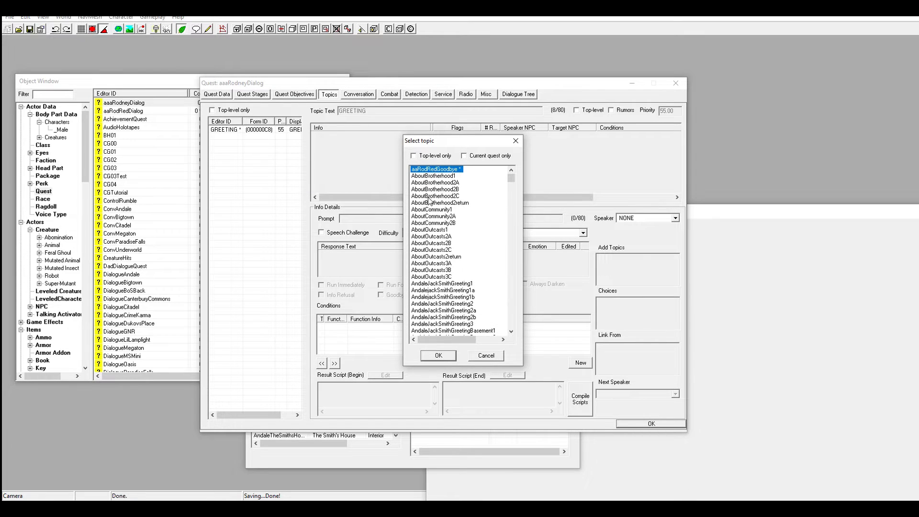
click(432, 197)
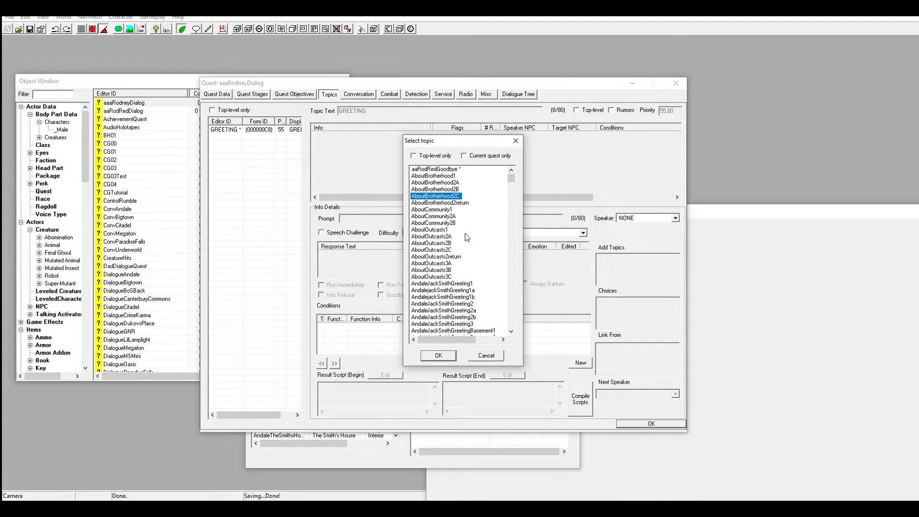
click(437, 170)
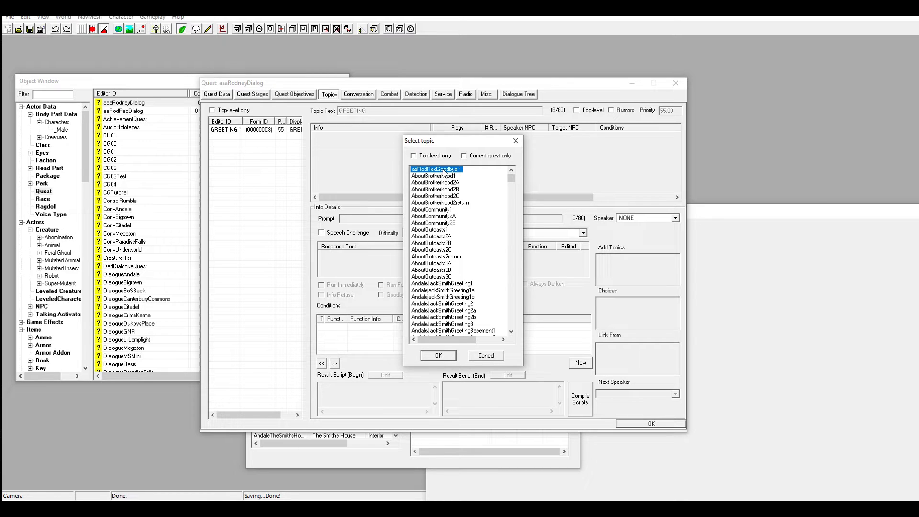
double_click(444, 170)
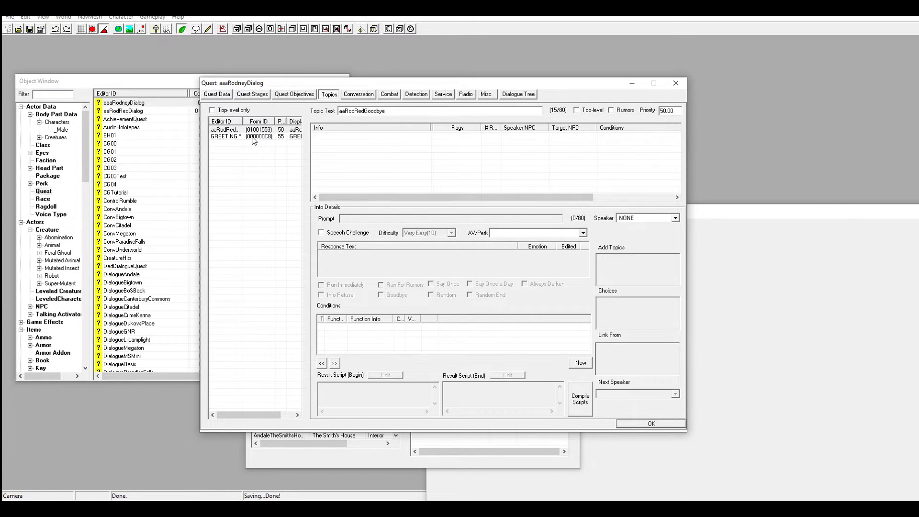
- Create a "Goodbye" response line in the aaRodRedGoodbye topic
click(224, 130)
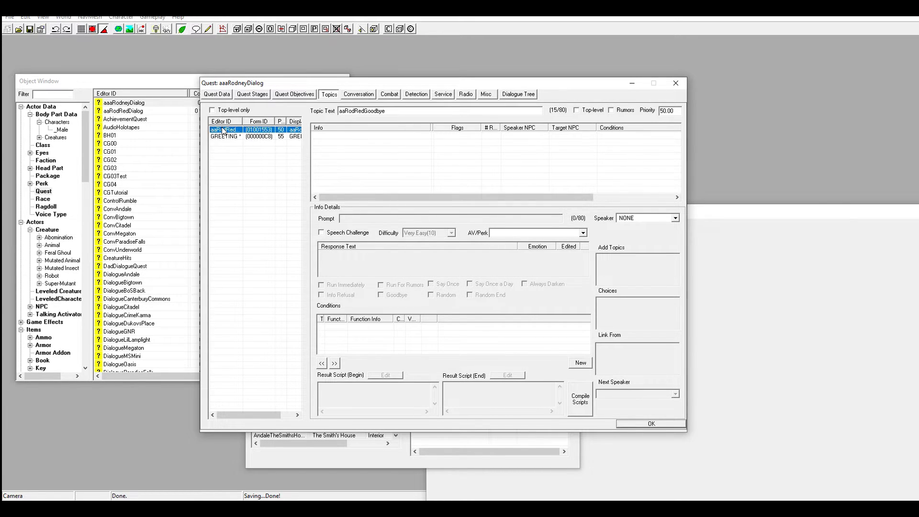
right_click(364, 153)
click(384, 153)
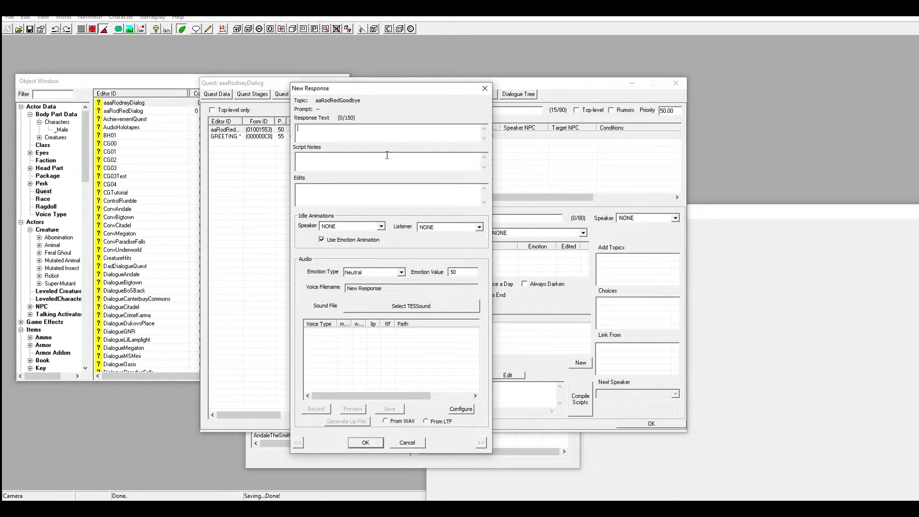
right_click(388, 156)
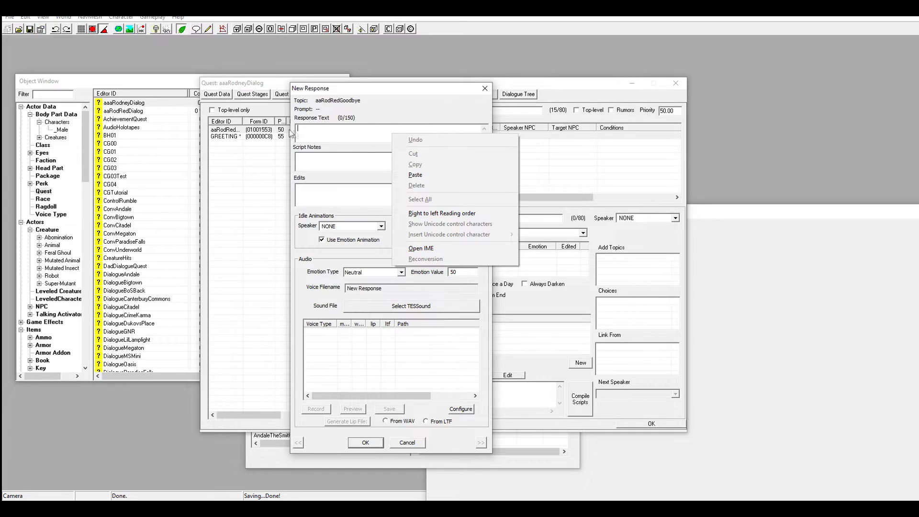
click(317, 129)
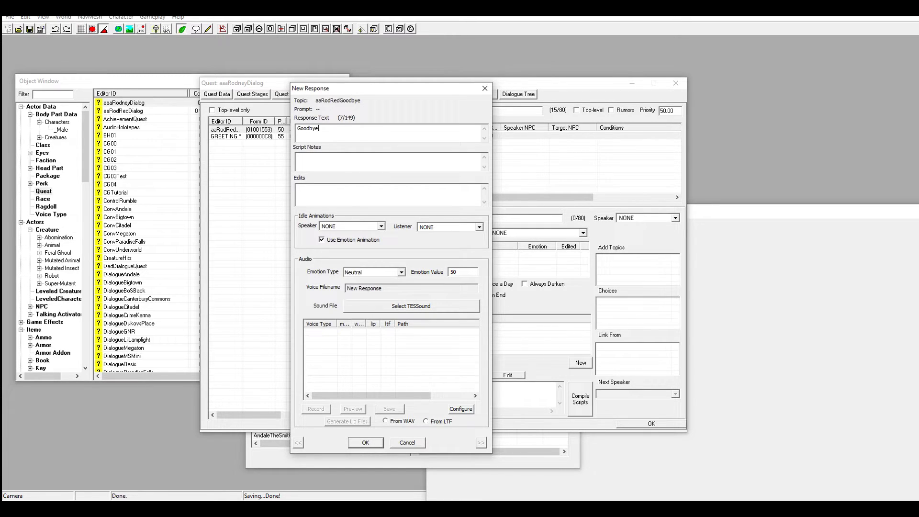
click(366, 442)
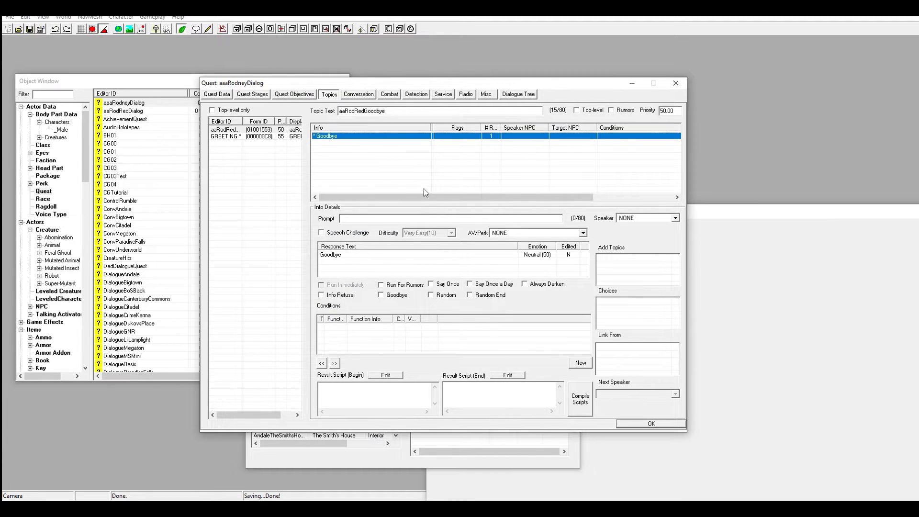
- Give Goodbye the prompt "I have to go", paste the GetIsID aaRodRed condition, and tick Goodbye
click(367, 221)
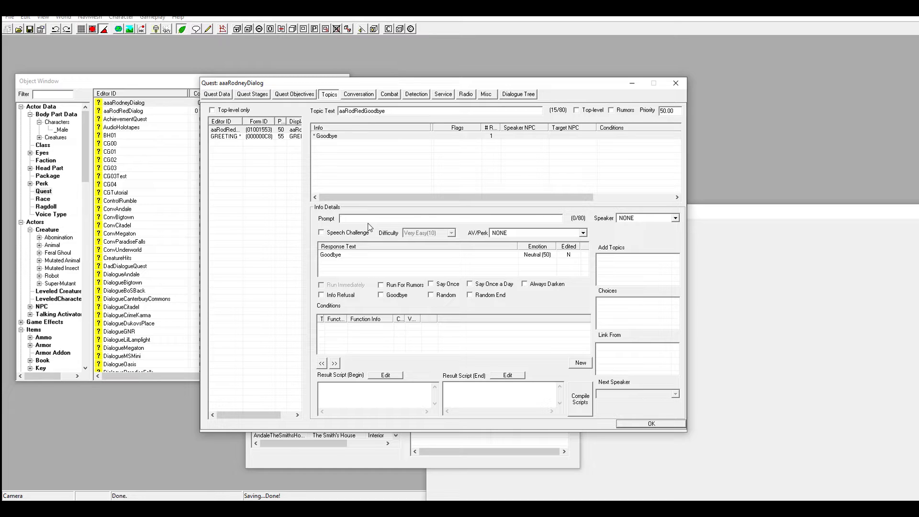
text(I have to go)
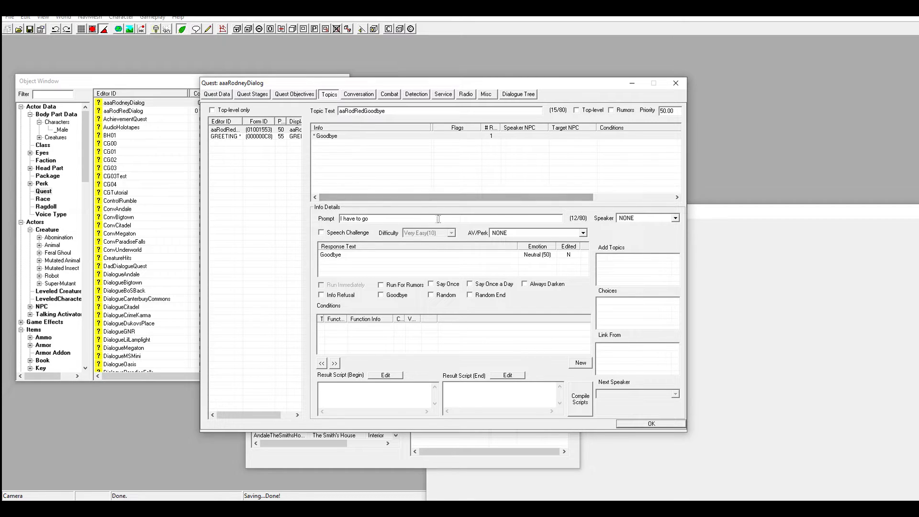
right_click(376, 338)
click(418, 397)
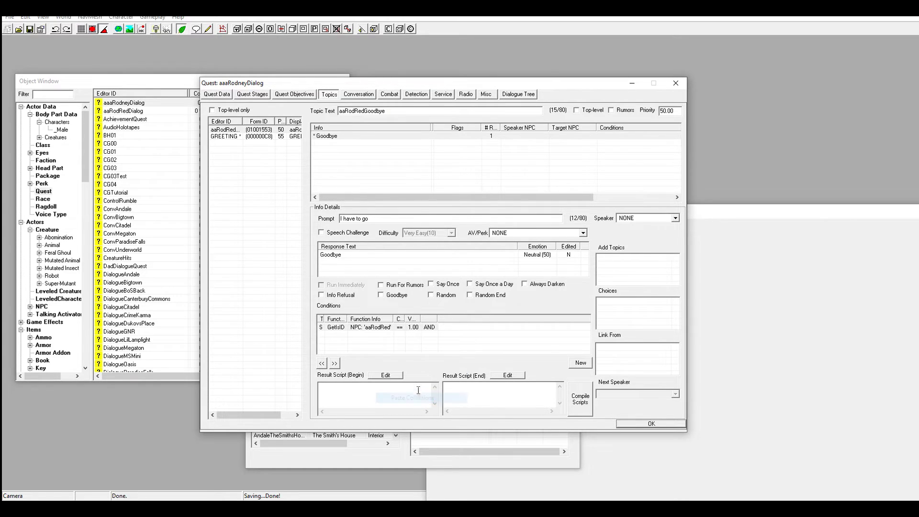
click(393, 297)
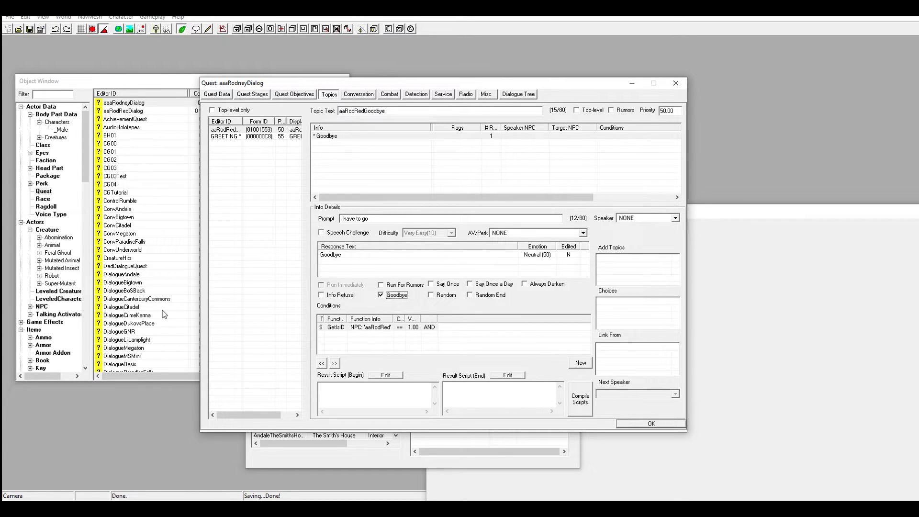
right_click(359, 163)
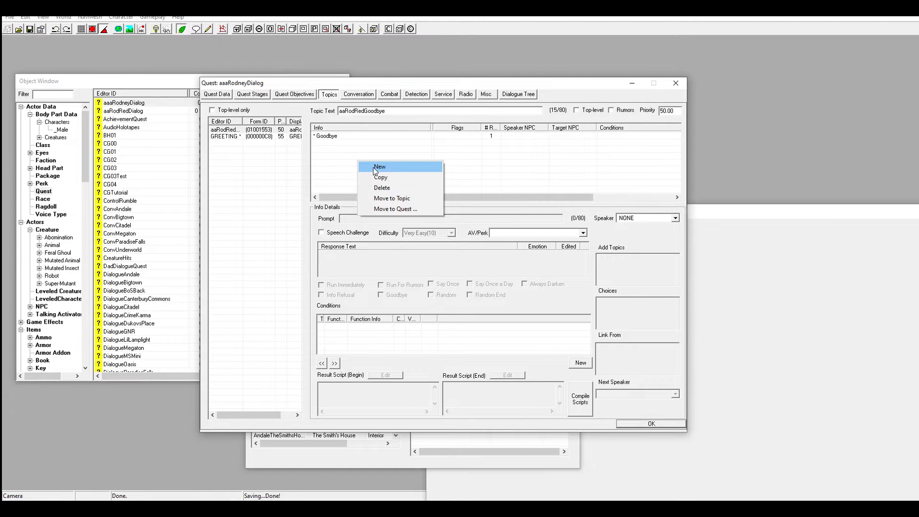
- Add a "See ya" response with an "I have to" prompt, Goodbye flag and GetIsID aaRodRed condition
click(376, 167)
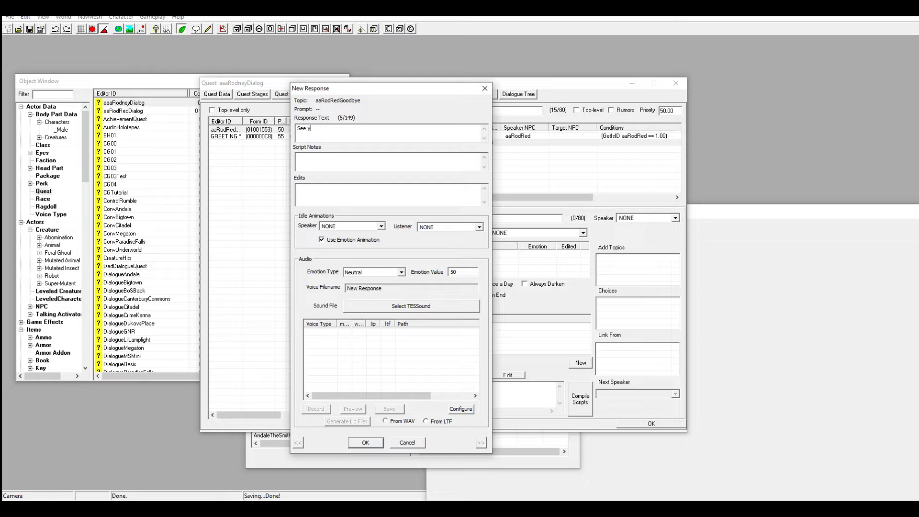
click(378, 442)
click(378, 218)
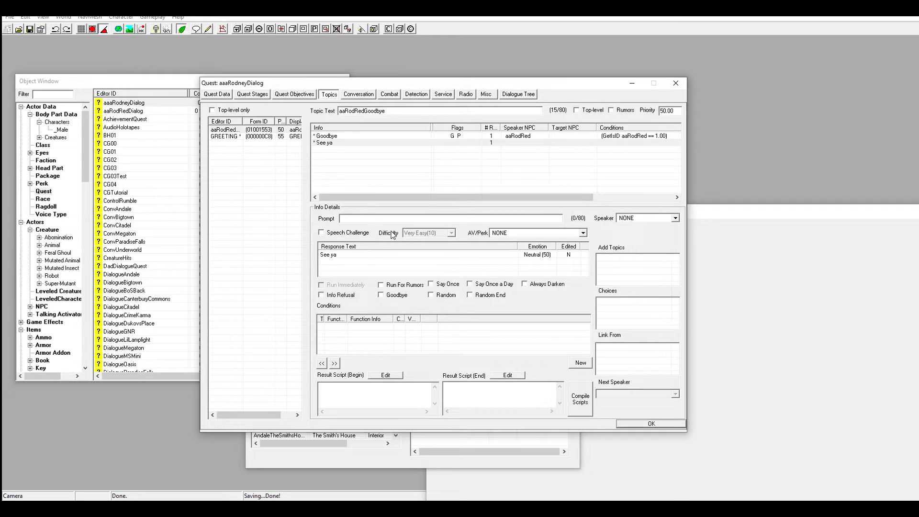
text(I have to go)
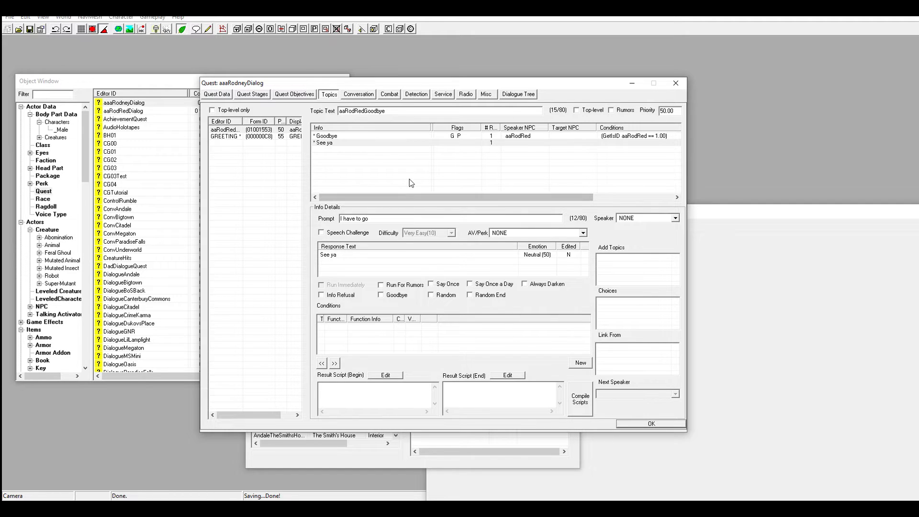
click(328, 145)
click(328, 137)
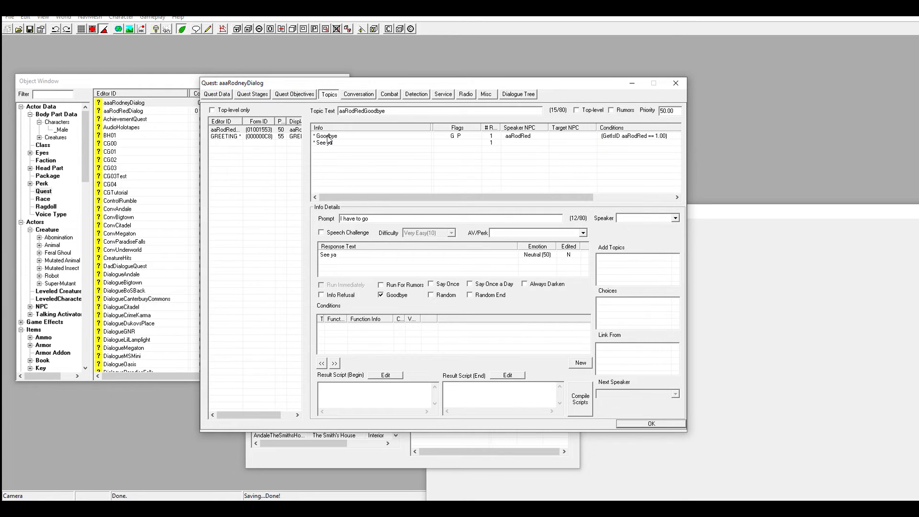
click(330, 144)
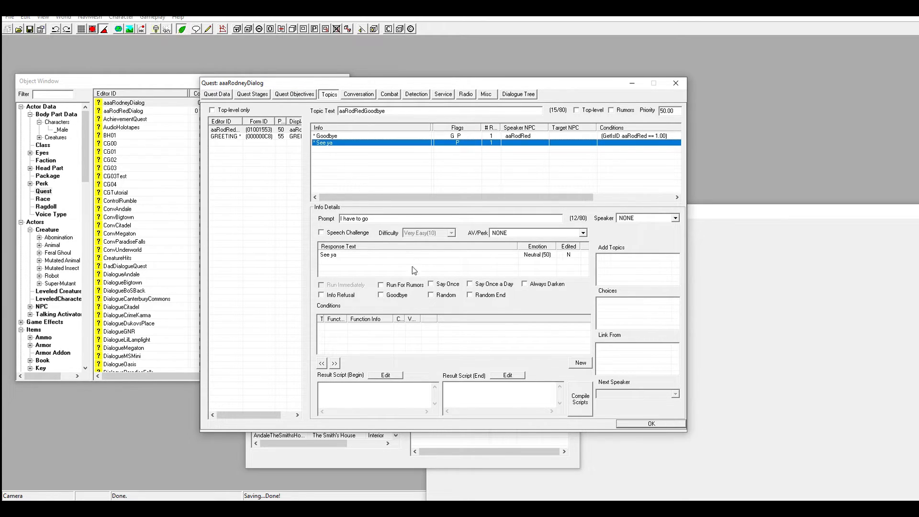
click(397, 296)
right_click(385, 341)
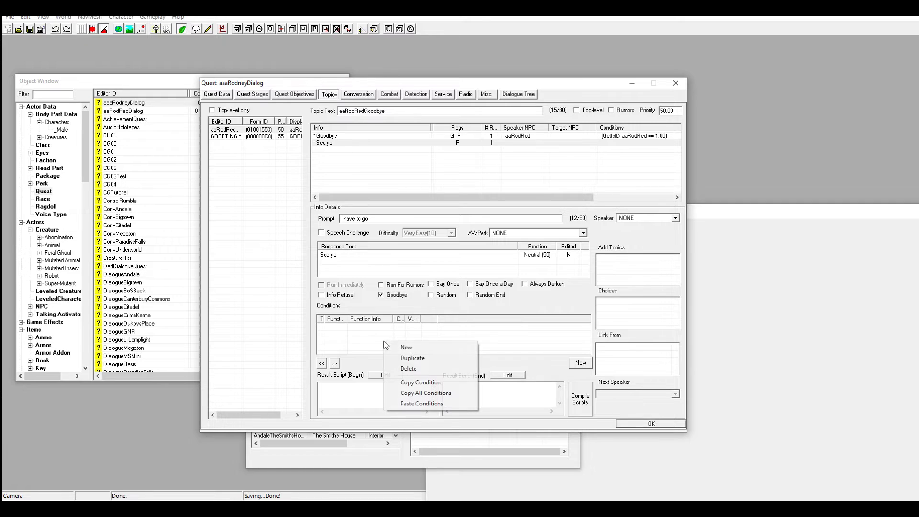
click(433, 403)
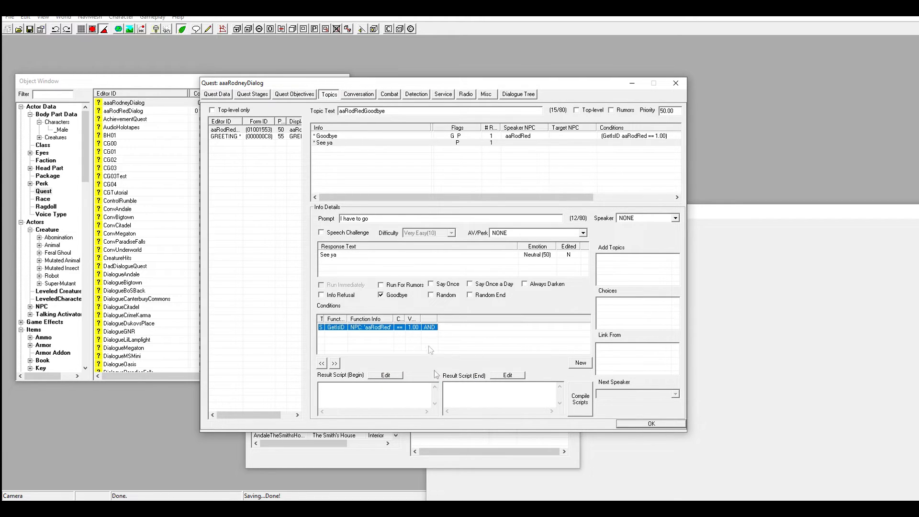
- Mark both See ya and Goodbye as Random, then select the GREETING topic
click(447, 296)
click(321, 138)
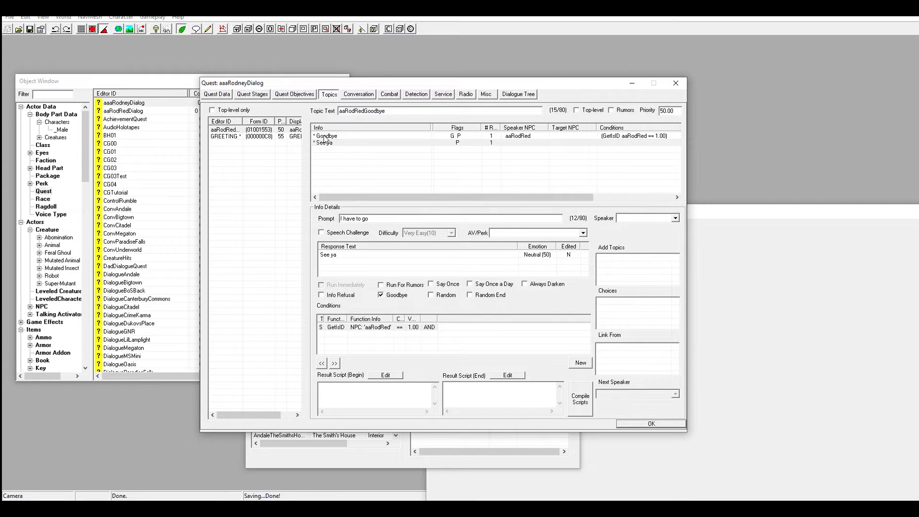
click(447, 296)
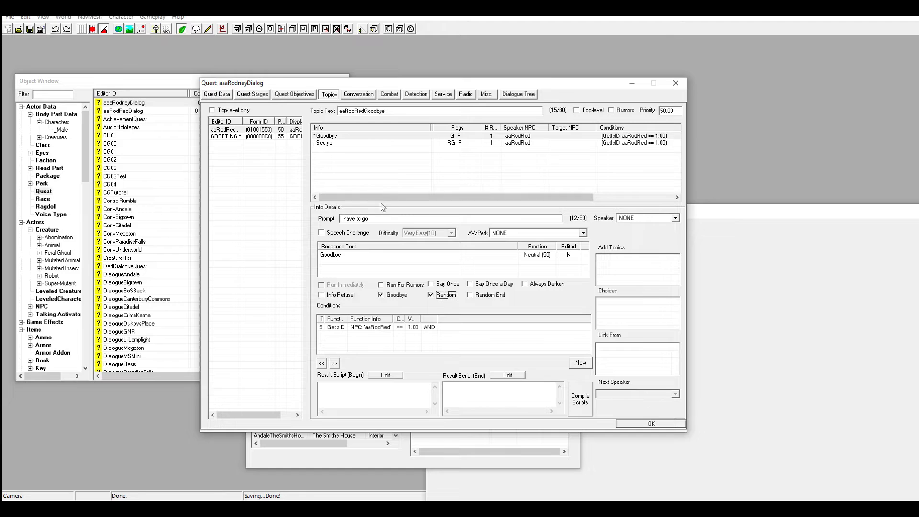
click(245, 137)
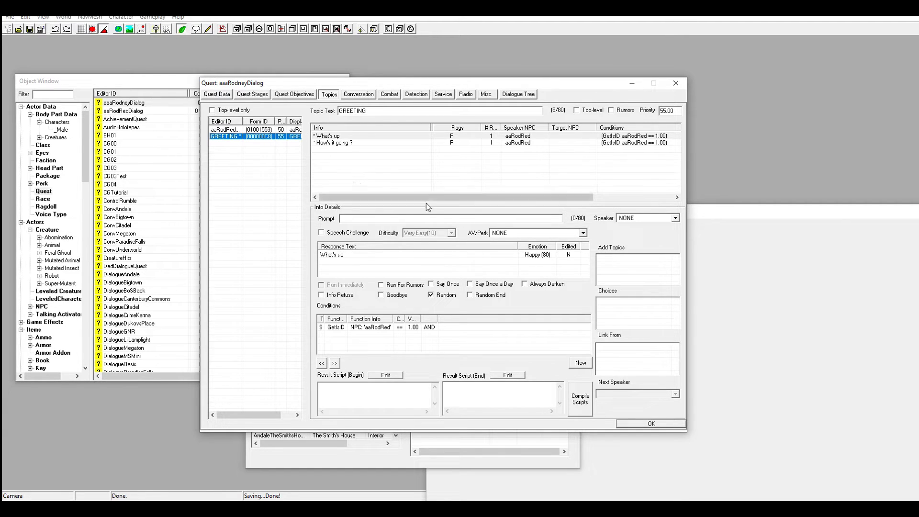
- Add aaRodRedGoodbye to the Add Topics list of the What's up greeting
right_click(630, 268)
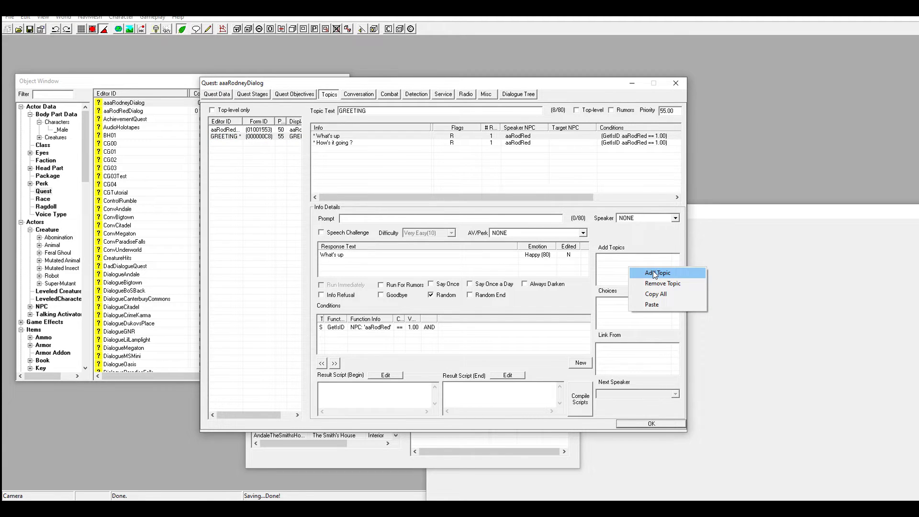
click(655, 274)
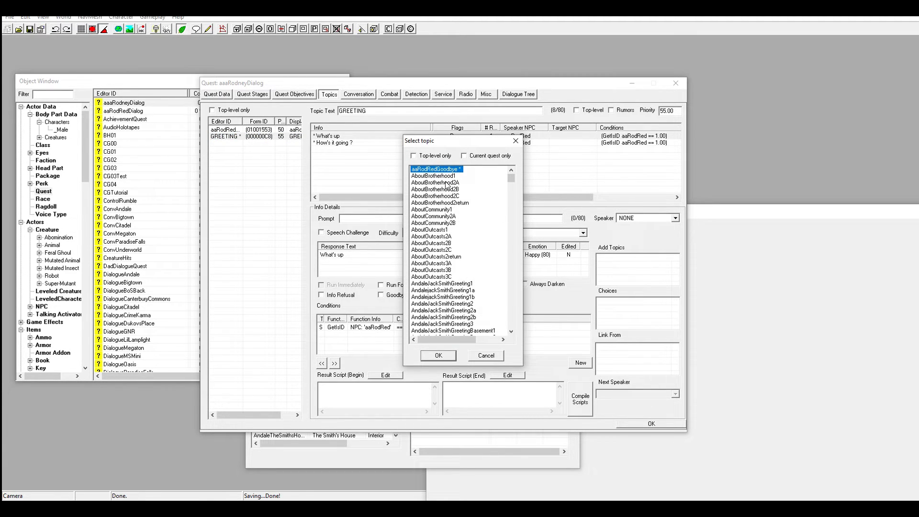
double_click(451, 170)
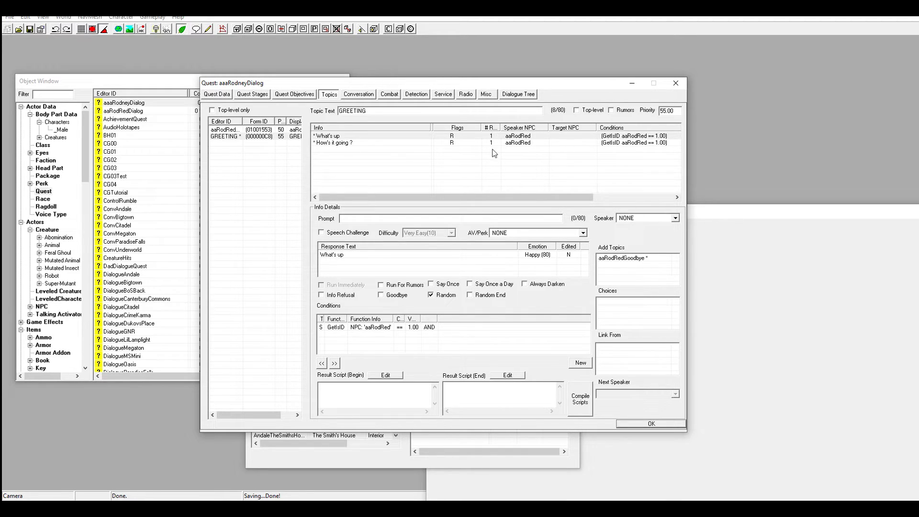
- Add aaRodRedGoodbye to the Add Topics list of the How's it going ? greeting
click(348, 144)
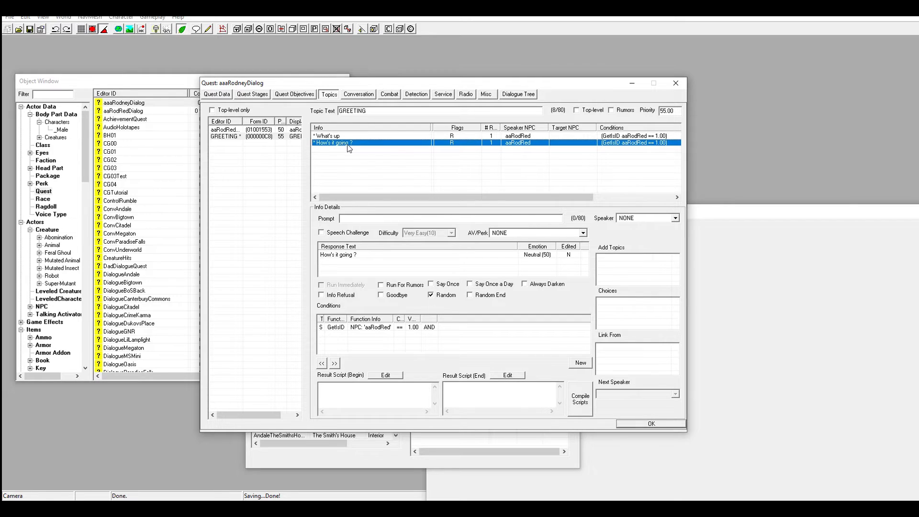
right_click(643, 266)
click(661, 269)
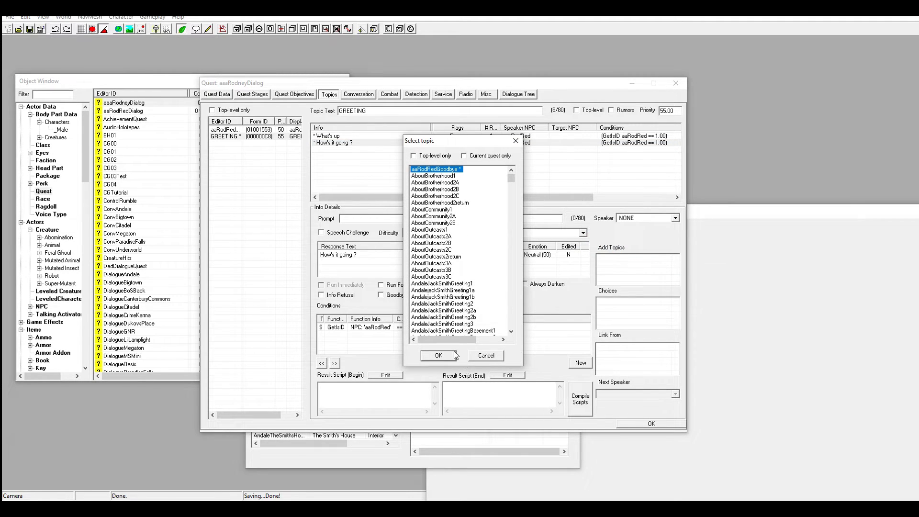
click(439, 355)
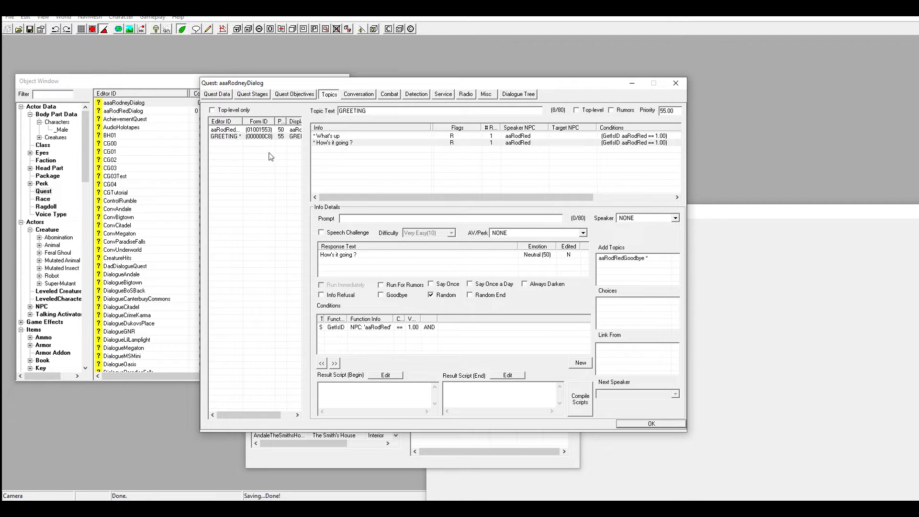
- Accept the aaaRodneyDialog quest changes with OK and save the plugin
click(643, 424)
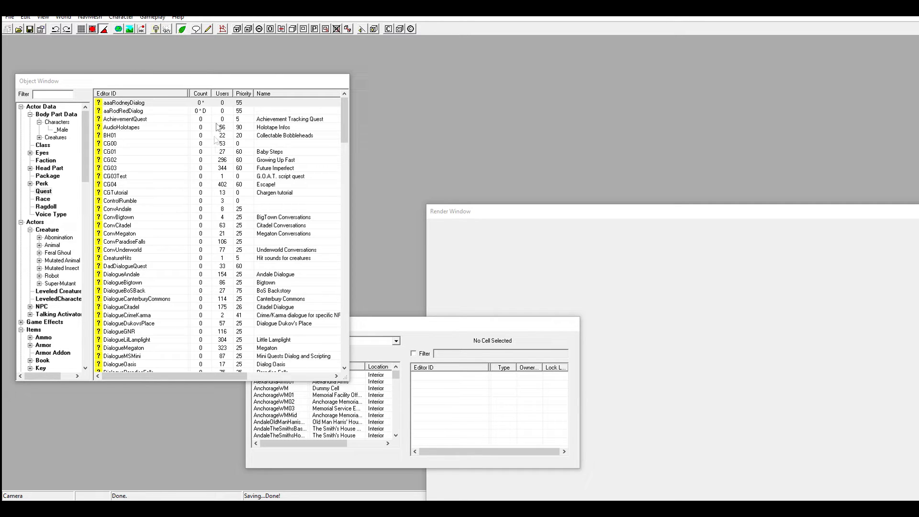
click(29, 29)
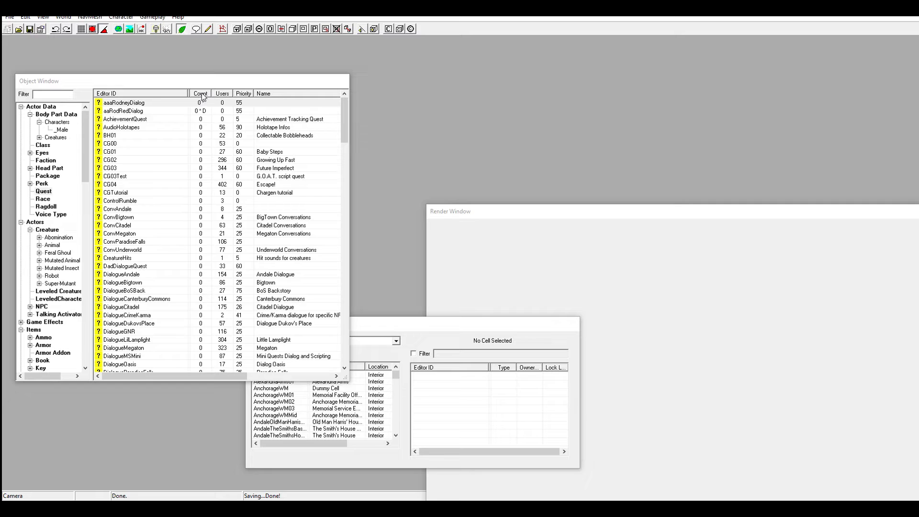